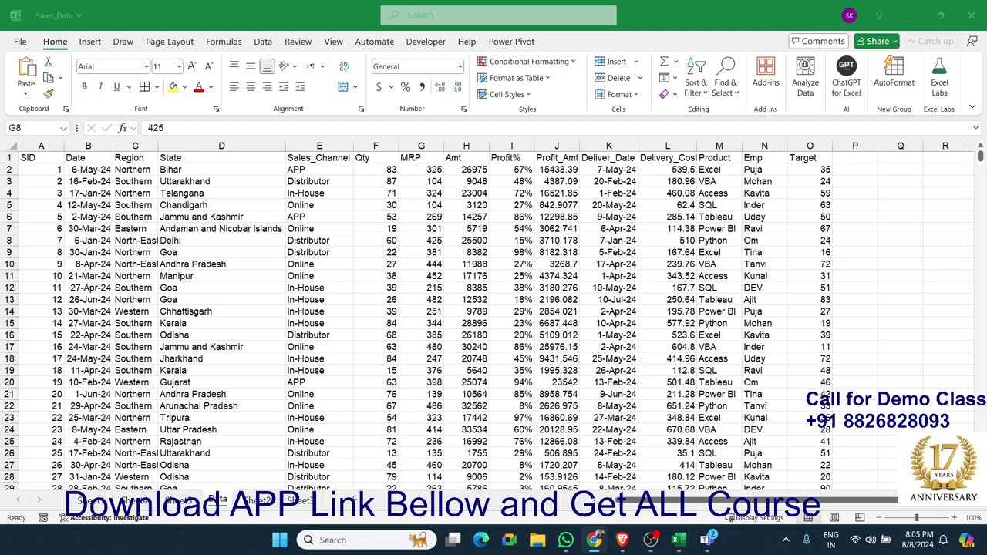
- Cancel an initial app search, then close Photos and move the meeting window aside
{"action": "key", "text": "super"}
{"action": "type", "text": "pi"}
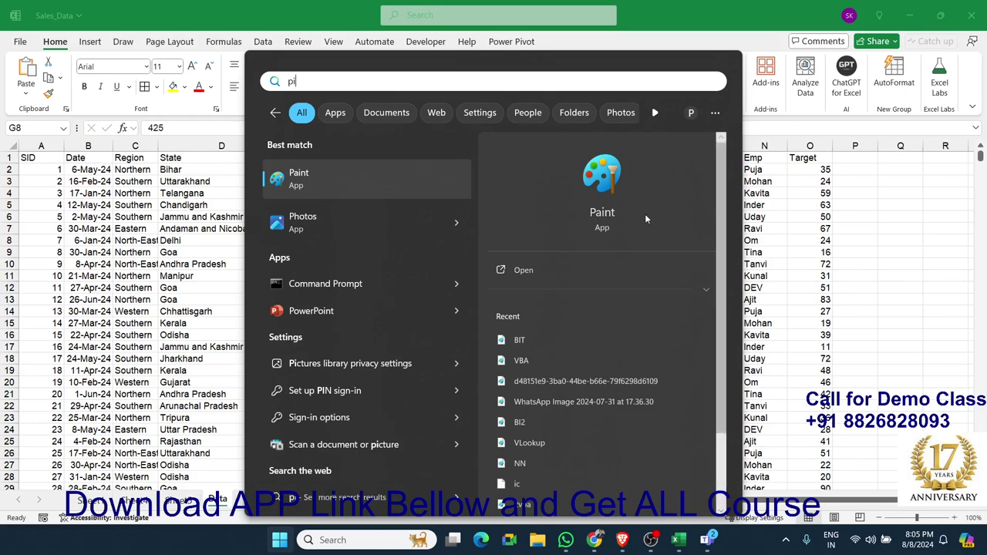
{"action": "key", "text": "Escape"}
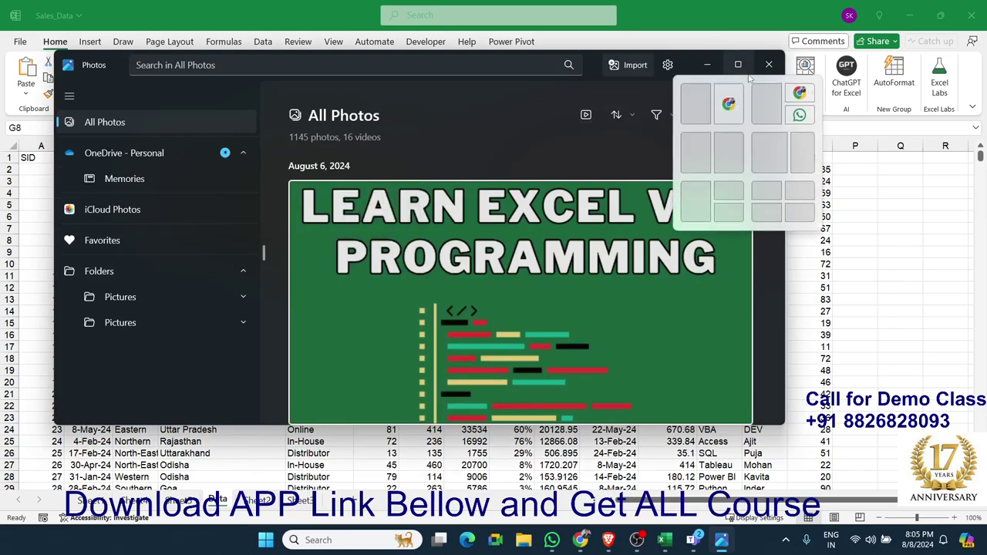
{"action": "left_click", "coordinate": [769, 64]}
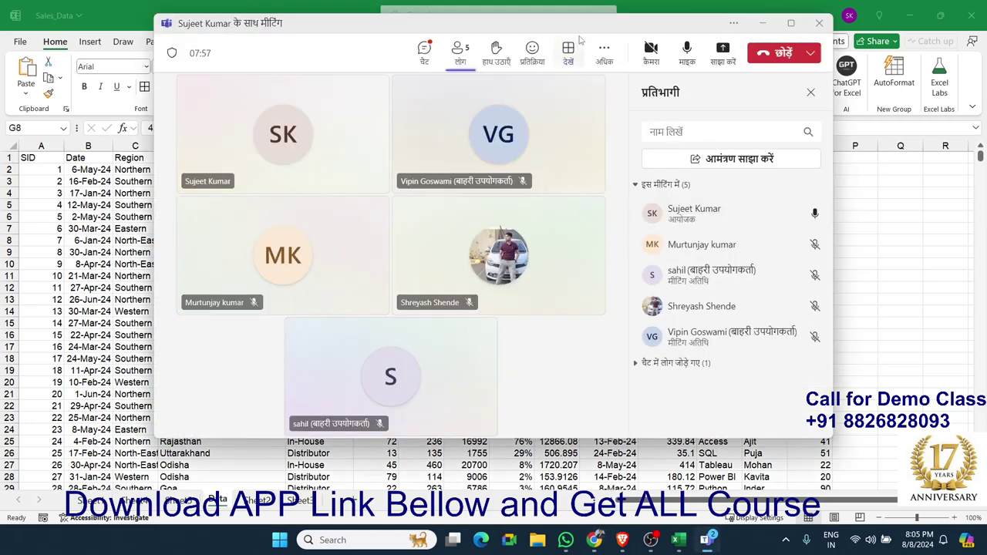
{"action": "mouse_move", "coordinate": [580, 38]}
{"action": "left_mouse_down"}
{"action": "mouse_move", "coordinate": [2, 5]}
{"action": "mouse_move", "coordinate": [2, 232]}
{"action": "left_mouse_up"}
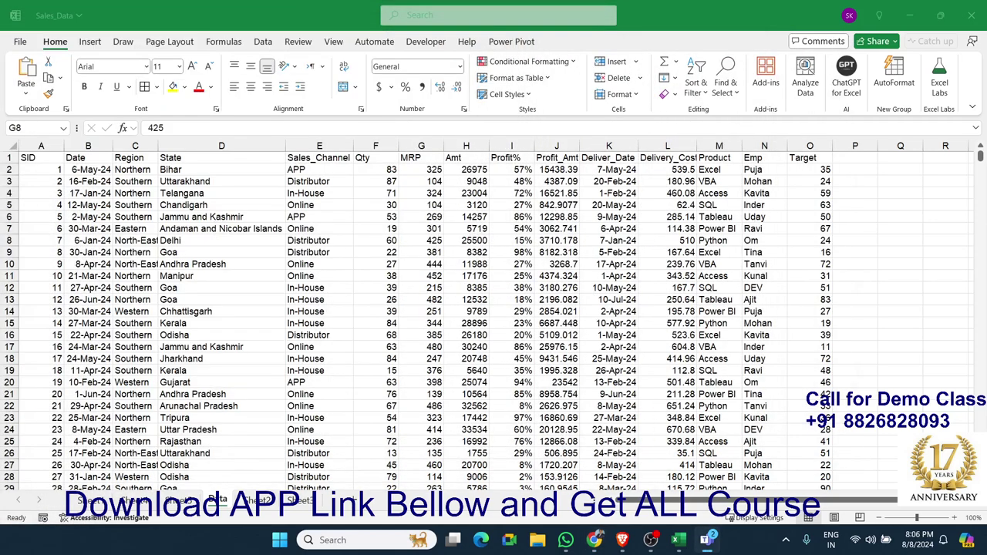
- Launch Paint from the Start menu search
{"action": "key", "text": "super"}
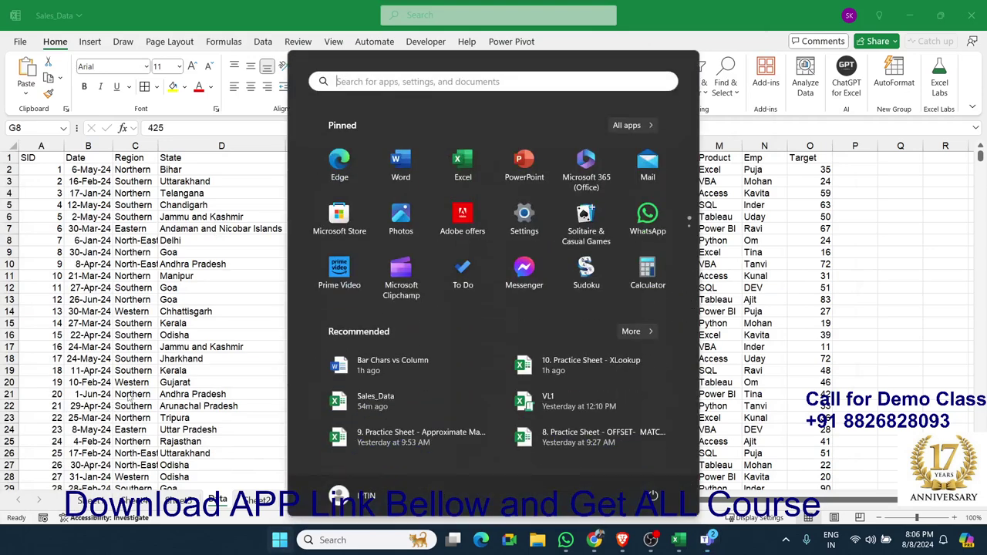
{"action": "type", "text": "pin"}
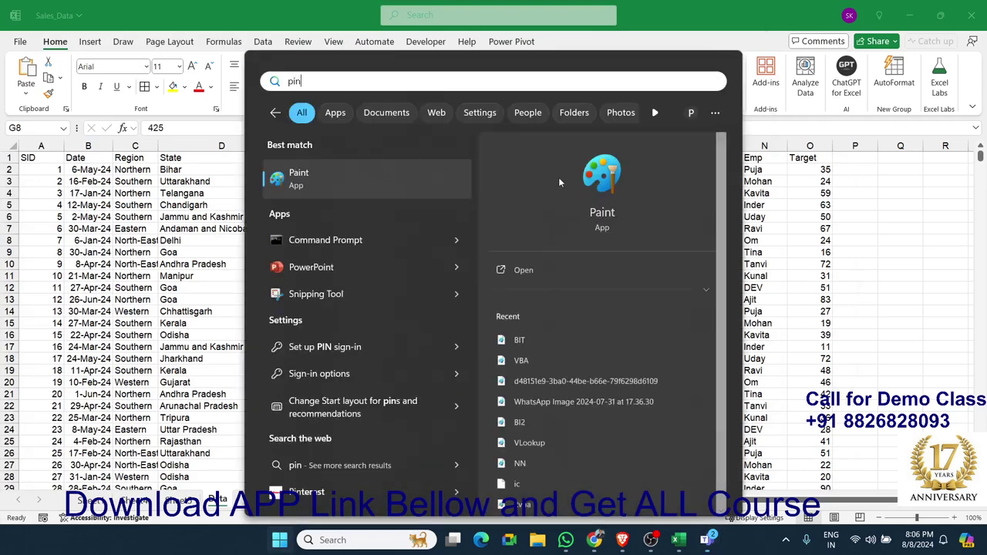
{"action": "left_click", "coordinate": [601, 179]}
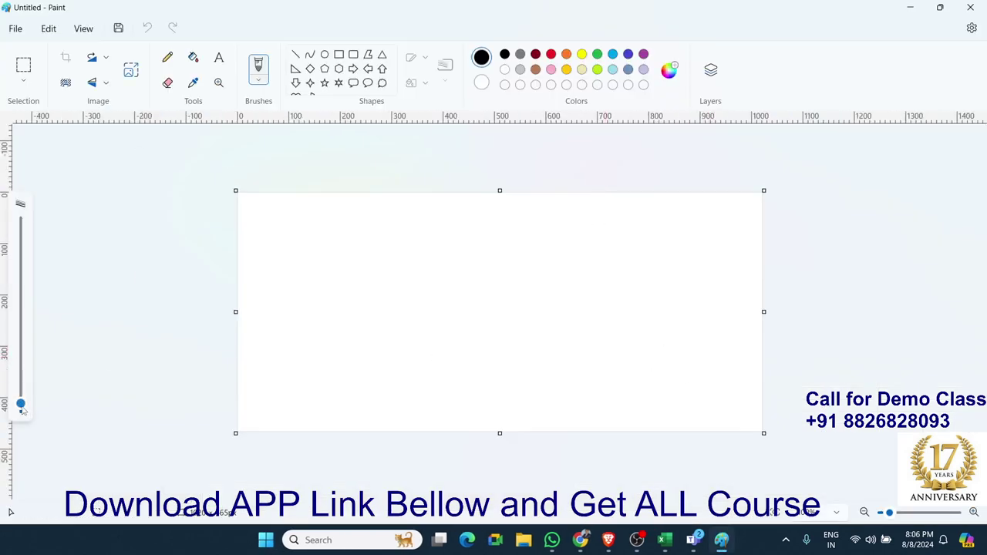
- Set a 10px brush, enlarge the canvas, and draw a box containing 'J.'
{"action": "left_click_drag", "start_coordinate": [21, 403], "coordinate": [21, 389]}
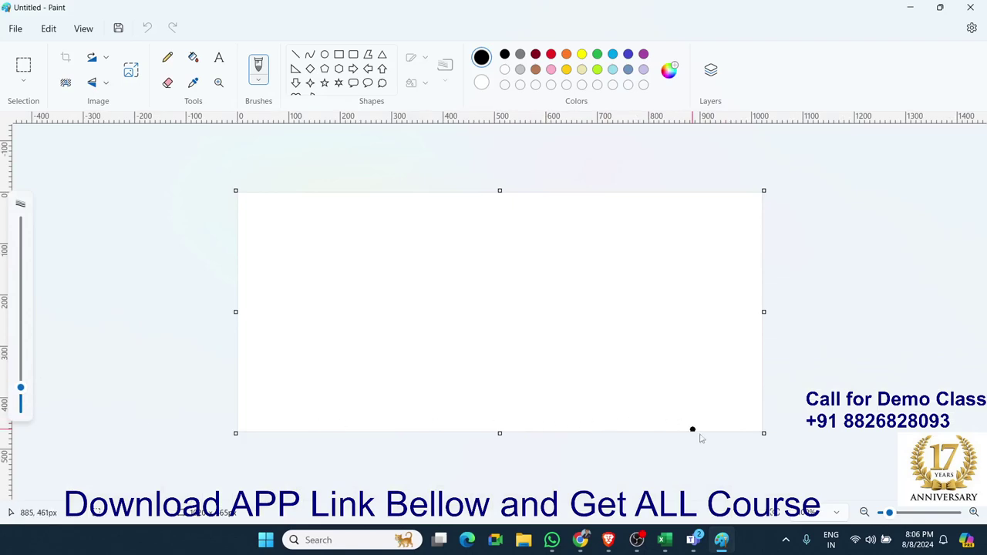
{"action": "left_click_drag", "start_coordinate": [764, 434], "coordinate": [831, 467]}
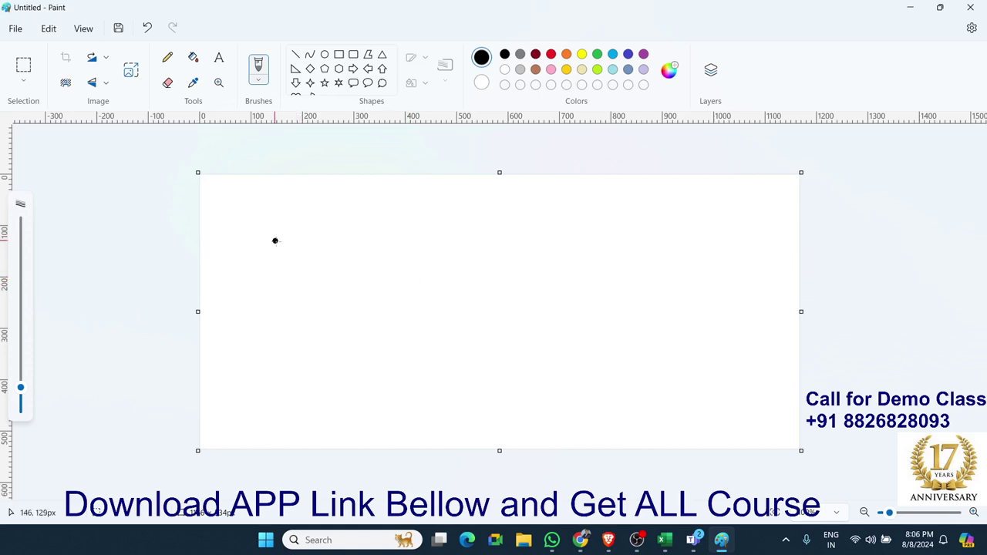
{"action": "mouse_move", "coordinate": [240, 205]}
{"action": "left_mouse_down"}
{"action": "mouse_move", "coordinate": [305, 241]}
{"action": "mouse_move", "coordinate": [237, 203]}
{"action": "left_mouse_up"}
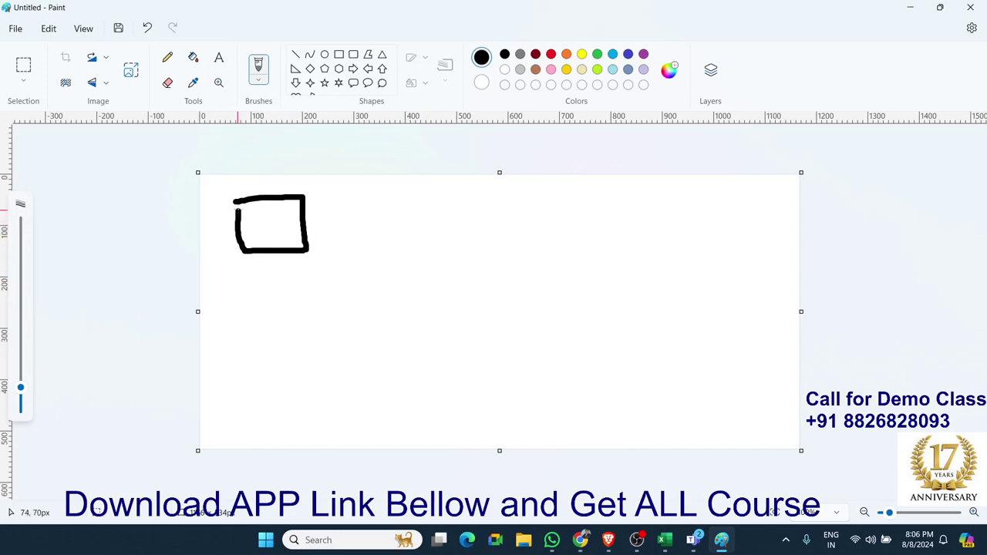
{"action": "mouse_move", "coordinate": [248, 212]}
{"action": "left_mouse_down"}
{"action": "mouse_move", "coordinate": [270, 208]}
{"action": "mouse_move", "coordinate": [262, 235]}
{"action": "mouse_move", "coordinate": [246, 225]}
{"action": "left_mouse_up"}
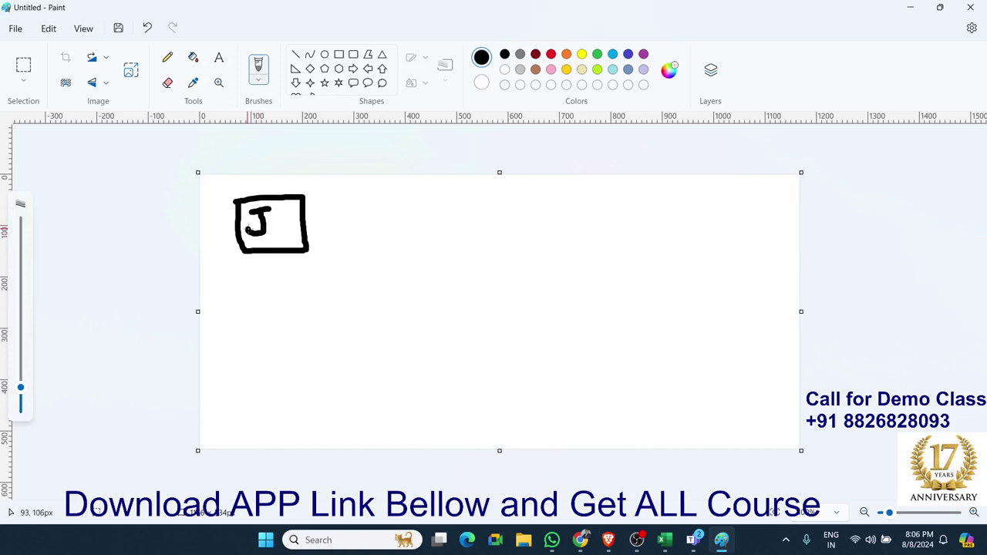
{"action": "left_click", "coordinate": [271, 228]}
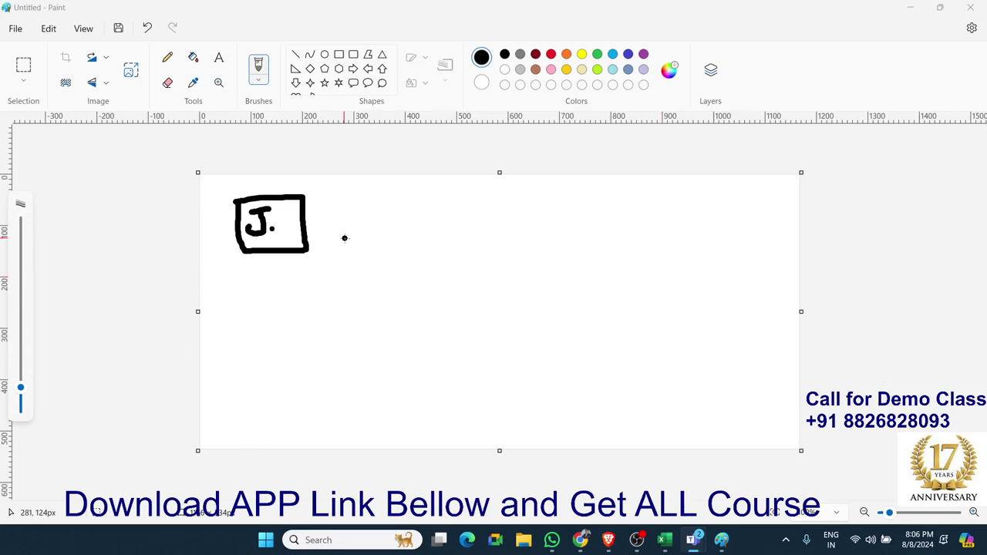
- Draw a connector from box J down a vertical stem to the first branch box
{"action": "mouse_move", "coordinate": [305, 223]}
{"action": "left_mouse_down"}
{"action": "mouse_move", "coordinate": [365, 222]}
{"action": "mouse_move", "coordinate": [367, 271]}
{"action": "left_mouse_up"}
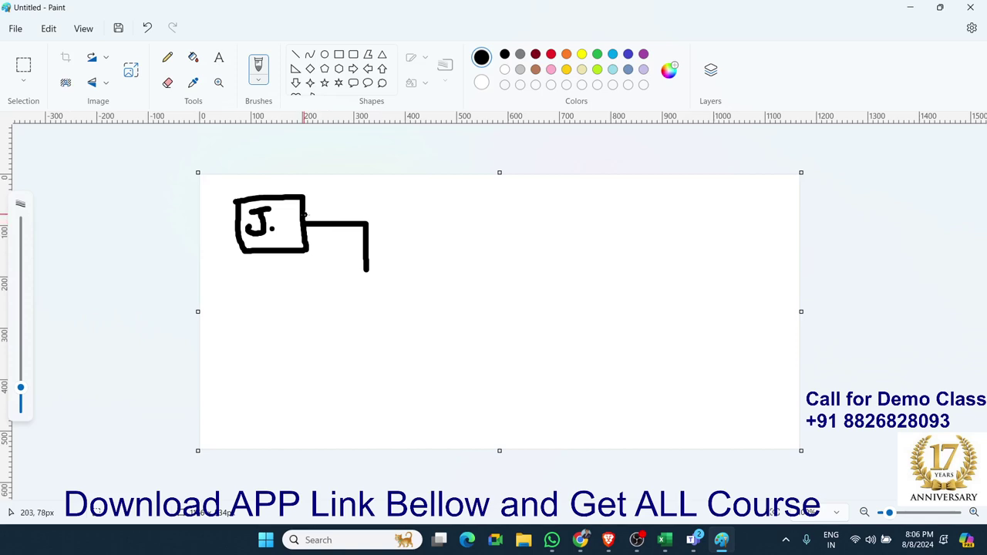
{"action": "left_click_drag", "start_coordinate": [327, 205], "coordinate": [358, 202]}
{"action": "mouse_move", "coordinate": [369, 239]}
{"action": "left_mouse_down"}
{"action": "mouse_move", "coordinate": [394, 267]}
{"action": "mouse_move", "coordinate": [396, 301]}
{"action": "mouse_move", "coordinate": [457, 261]}
{"action": "mouse_move", "coordinate": [459, 293]}
{"action": "mouse_move", "coordinate": [399, 306]}
{"action": "mouse_move", "coordinate": [394, 297]}
{"action": "mouse_move", "coordinate": [371, 438]}
{"action": "left_mouse_up"}
{"action": "left_click", "coordinate": [391, 309]}
{"action": "key", "text": "ctrl+z"}
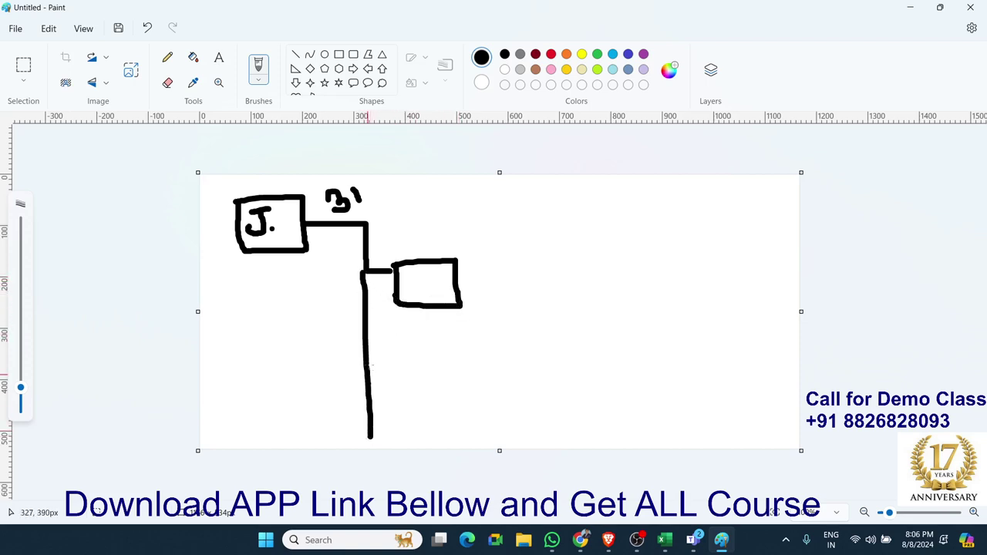
- Add the second and third branch boxes, then number the three boxes 1, 2, 3
{"action": "mouse_move", "coordinate": [367, 340]}
{"action": "left_mouse_down"}
{"action": "mouse_move", "coordinate": [396, 336]}
{"action": "mouse_move", "coordinate": [400, 357]}
{"action": "mouse_move", "coordinate": [463, 316]}
{"action": "mouse_move", "coordinate": [463, 378]}
{"action": "mouse_move", "coordinate": [404, 375]}
{"action": "mouse_move", "coordinate": [394, 352]}
{"action": "left_mouse_up"}
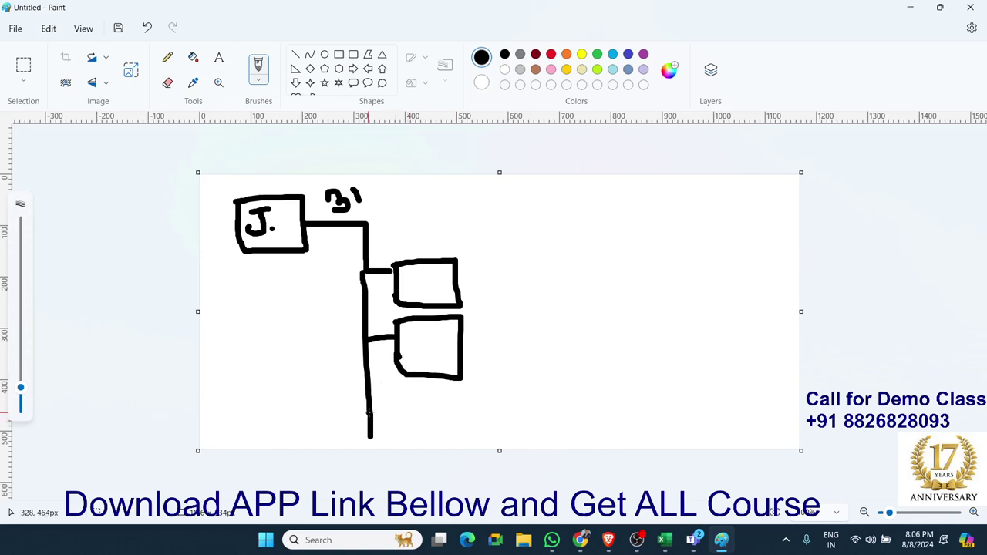
{"action": "mouse_move", "coordinate": [369, 409]}
{"action": "left_mouse_down"}
{"action": "mouse_move", "coordinate": [415, 402]}
{"action": "mouse_move", "coordinate": [415, 440]}
{"action": "left_mouse_up"}
{"action": "mouse_move", "coordinate": [415, 401]}
{"action": "left_mouse_down"}
{"action": "mouse_move", "coordinate": [440, 385]}
{"action": "mouse_move", "coordinate": [465, 424]}
{"action": "mouse_move", "coordinate": [432, 443]}
{"action": "mouse_move", "coordinate": [407, 437]}
{"action": "left_mouse_up"}
{"action": "left_click_drag", "start_coordinate": [417, 272], "coordinate": [419, 287]}
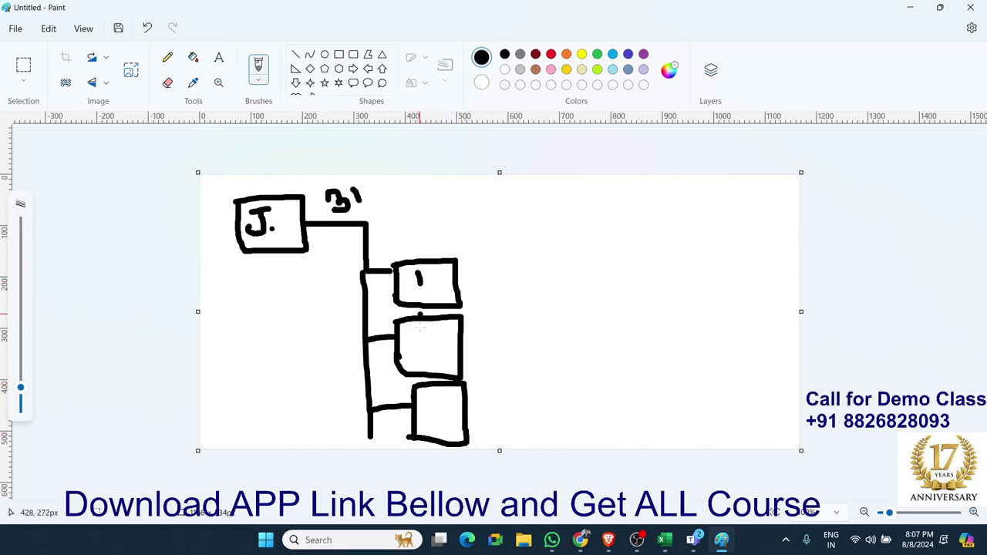
{"action": "left_click_drag", "start_coordinate": [425, 331], "coordinate": [430, 347]}
{"action": "mouse_move", "coordinate": [434, 398]}
{"action": "left_mouse_down"}
{"action": "mouse_move", "coordinate": [446, 419]}
{"action": "mouse_move", "coordinate": [432, 423]}
{"action": "left_mouse_up"}
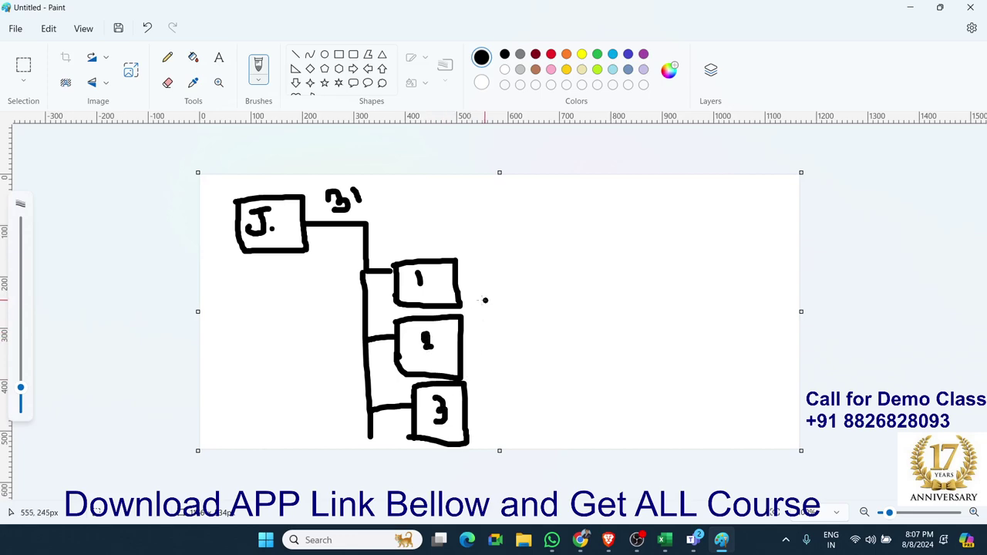
- Link box 1 to a four-column grid rectangle, with a slanted line off its corner
{"action": "left_click_drag", "start_coordinate": [458, 283], "coordinate": [486, 283]}
{"action": "left_click_drag", "start_coordinate": [502, 248], "coordinate": [505, 300]}
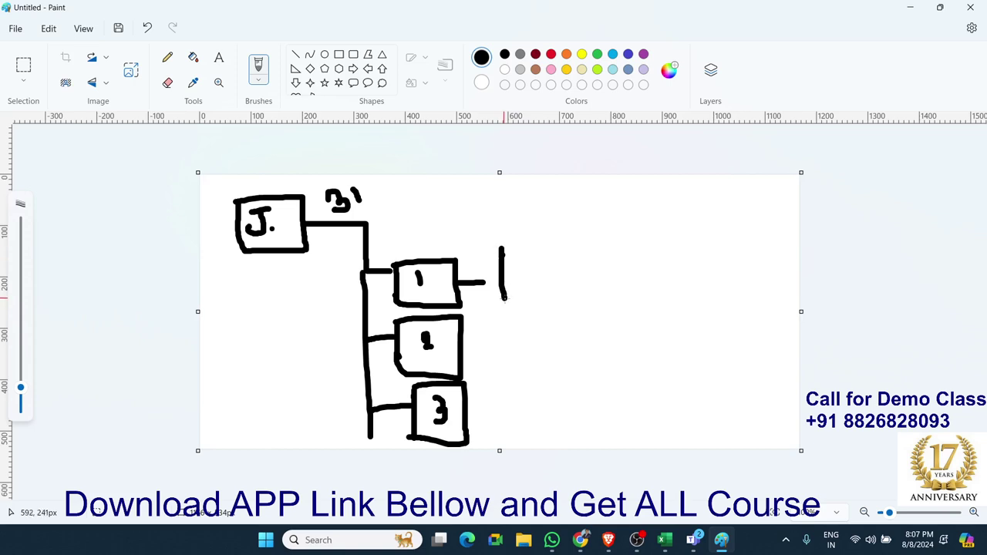
{"action": "mouse_move", "coordinate": [502, 249]}
{"action": "left_mouse_down"}
{"action": "mouse_move", "coordinate": [614, 247]}
{"action": "mouse_move", "coordinate": [614, 307]}
{"action": "mouse_move", "coordinate": [503, 312]}
{"action": "mouse_move", "coordinate": [506, 284]}
{"action": "mouse_move", "coordinate": [627, 281]}
{"action": "left_mouse_up"}
{"action": "left_click_drag", "start_coordinate": [532, 246], "coordinate": [533, 316]}
{"action": "left_click_drag", "start_coordinate": [557, 242], "coordinate": [559, 312]}
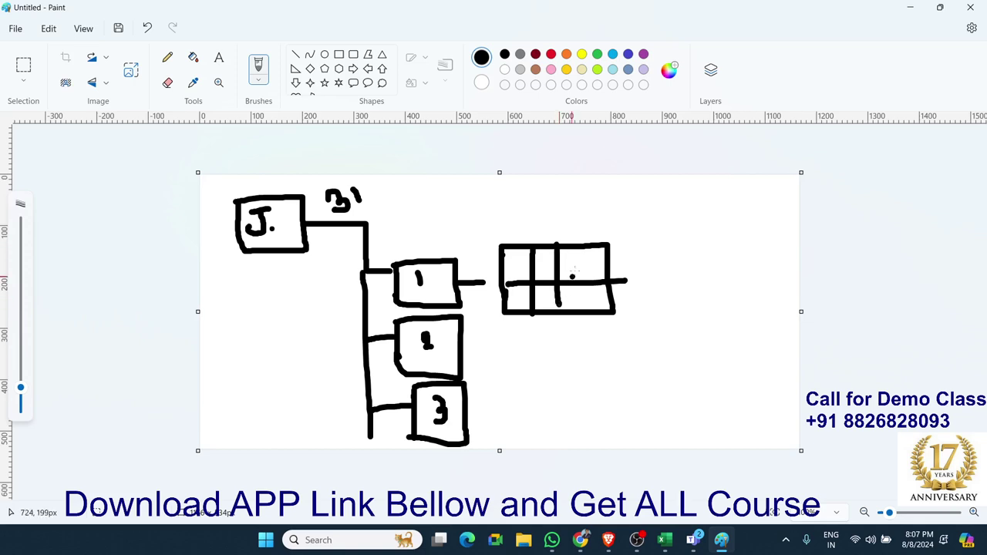
{"action": "left_click_drag", "start_coordinate": [586, 246], "coordinate": [587, 316]}
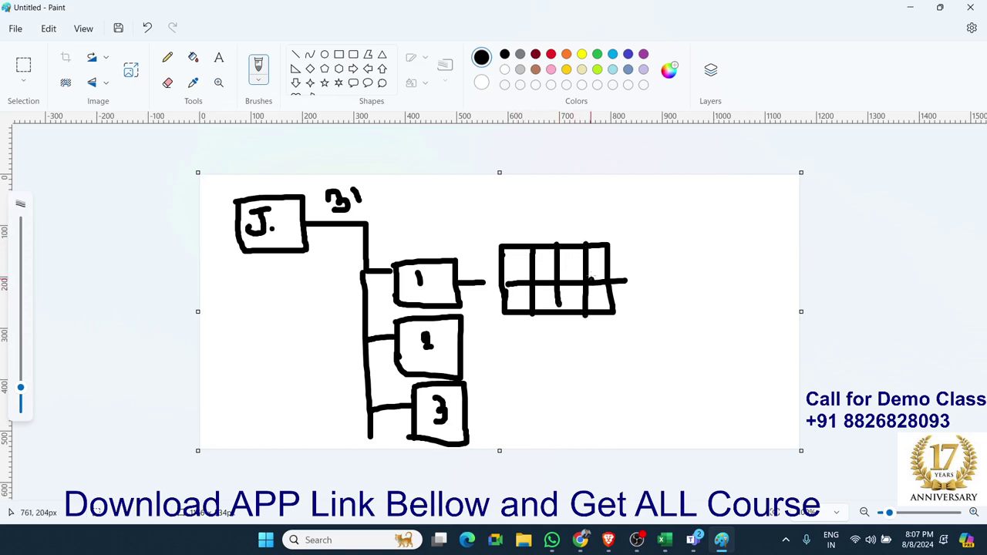
{"action": "mouse_move", "coordinate": [611, 261]}
{"action": "left_mouse_down"}
{"action": "mouse_move", "coordinate": [639, 225]}
{"action": "mouse_move", "coordinate": [645, 242]}
{"action": "mouse_move", "coordinate": [683, 207]}
{"action": "mouse_move", "coordinate": [684, 225]}
{"action": "left_mouse_up"}
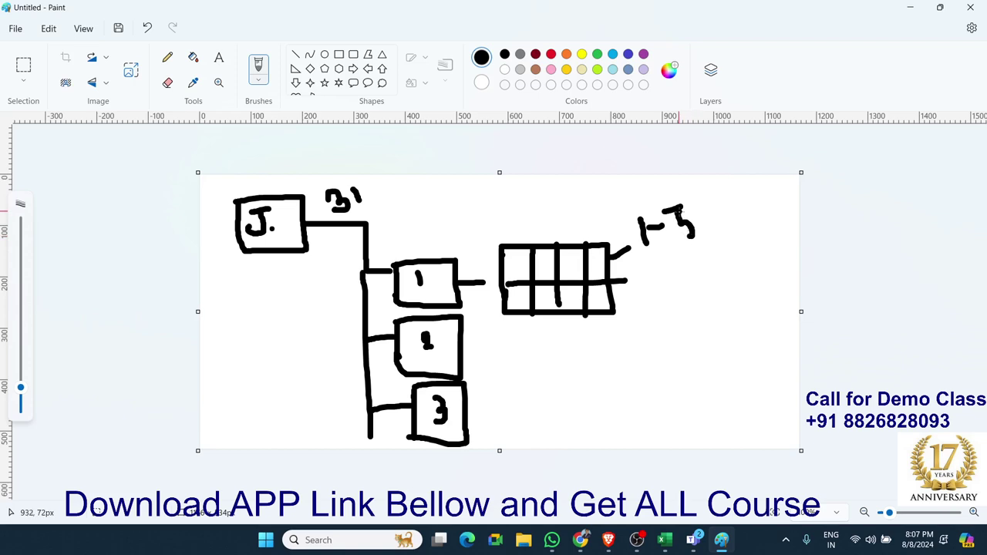
- Hand-write the date '1-JAN-24' at the end of the slanted line
{"action": "mouse_move", "coordinate": [680, 211]}
{"action": "left_mouse_down"}
{"action": "mouse_move", "coordinate": [673, 240]}
{"action": "mouse_move", "coordinate": [705, 204]}
{"action": "mouse_move", "coordinate": [699, 232]}
{"action": "mouse_move", "coordinate": [716, 229]}
{"action": "mouse_move", "coordinate": [709, 220]}
{"action": "mouse_move", "coordinate": [720, 202]}
{"action": "mouse_move", "coordinate": [727, 225]}
{"action": "mouse_move", "coordinate": [748, 199]}
{"action": "mouse_move", "coordinate": [762, 199]}
{"action": "mouse_move", "coordinate": [771, 218]}
{"action": "mouse_move", "coordinate": [760, 203]}
{"action": "mouse_move", "coordinate": [774, 199]}
{"action": "mouse_move", "coordinate": [784, 220]}
{"action": "left_mouse_up"}
{"action": "left_click", "coordinate": [698, 221]}
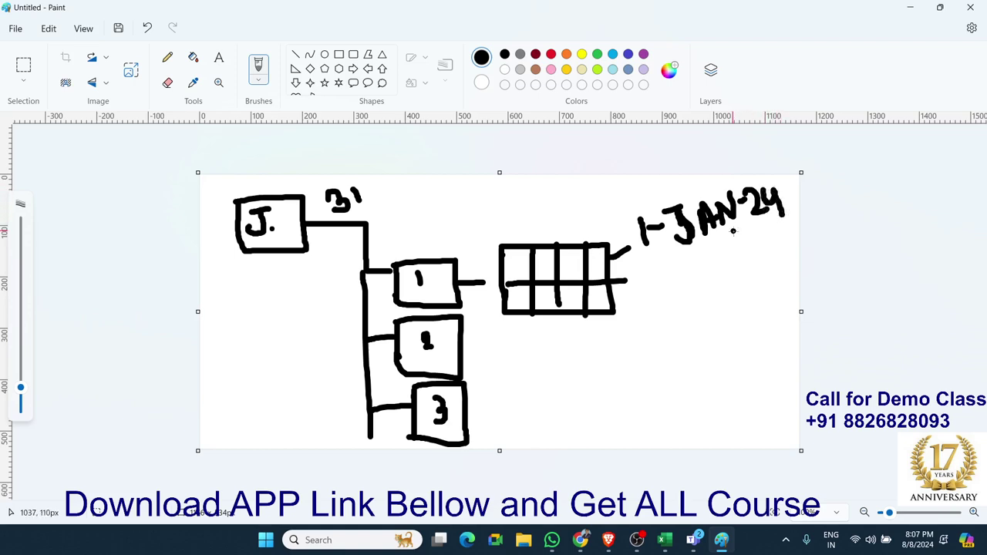